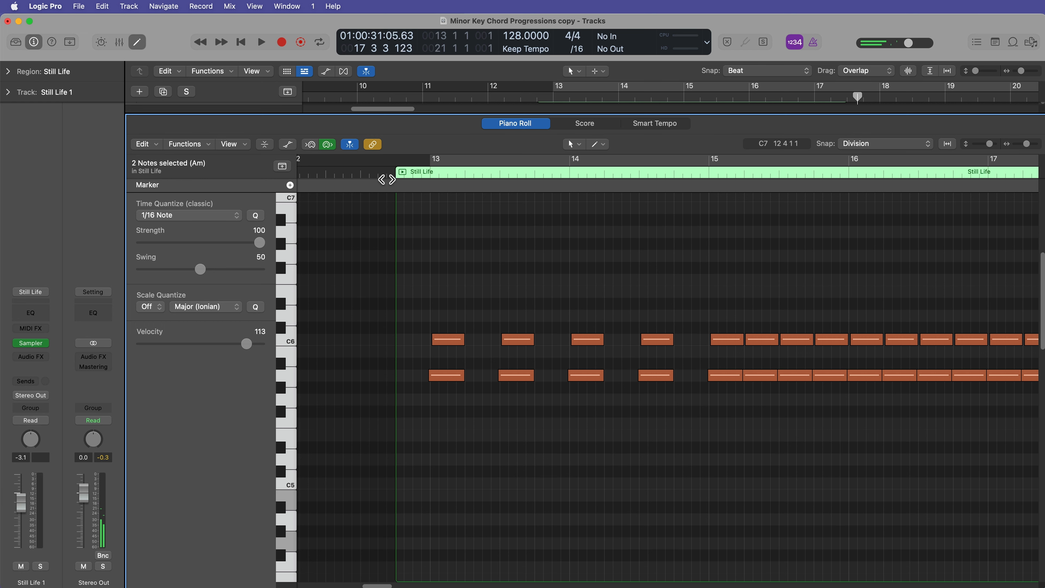
Step: Lower the Still Life note pairs at bar 14 beat 3 and bar 15 beat 1 to F5 and A5
key("space")
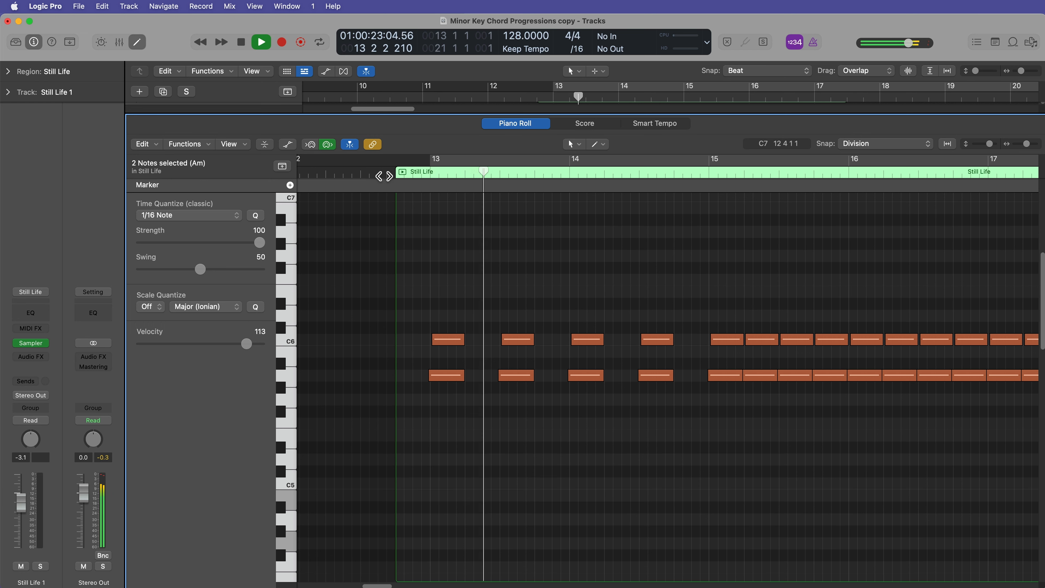
scroll(450, 419, "right", 5)
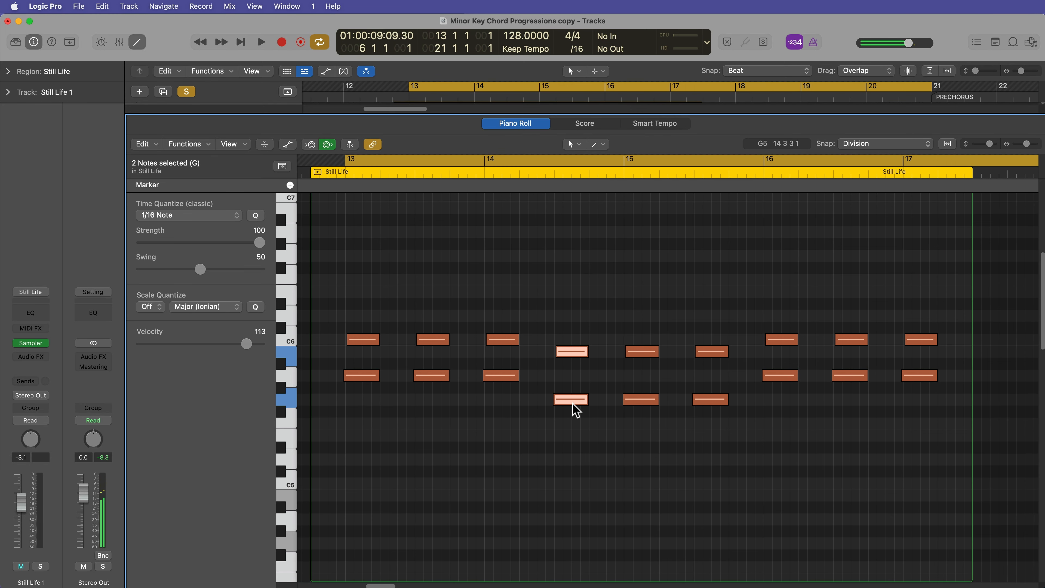
key("alt+Down")
key("alt+Down")
left_click(642, 351)
left_click(640, 399, "shift")
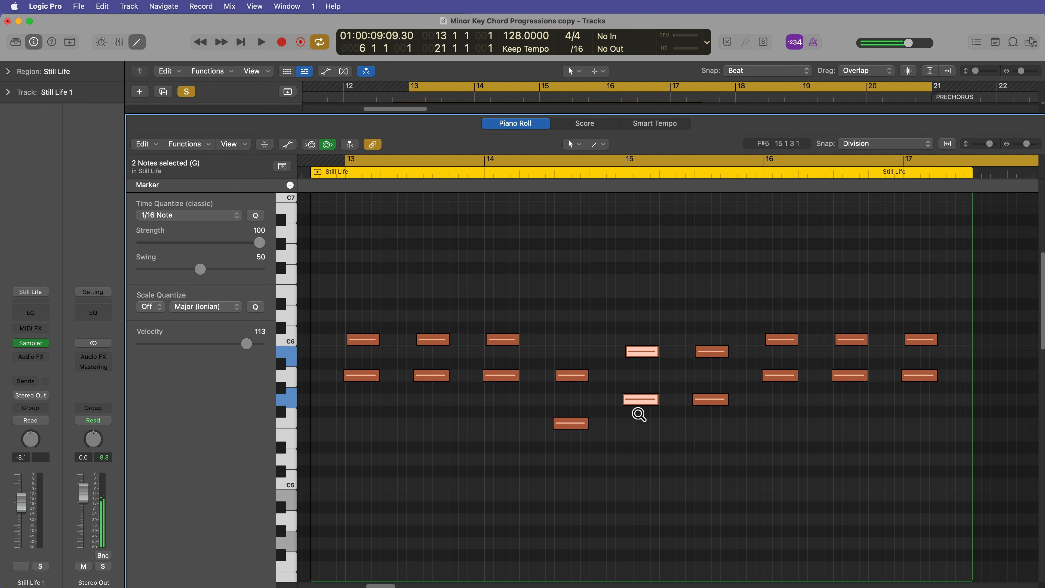
key("alt+Down")
key("alt+Down")
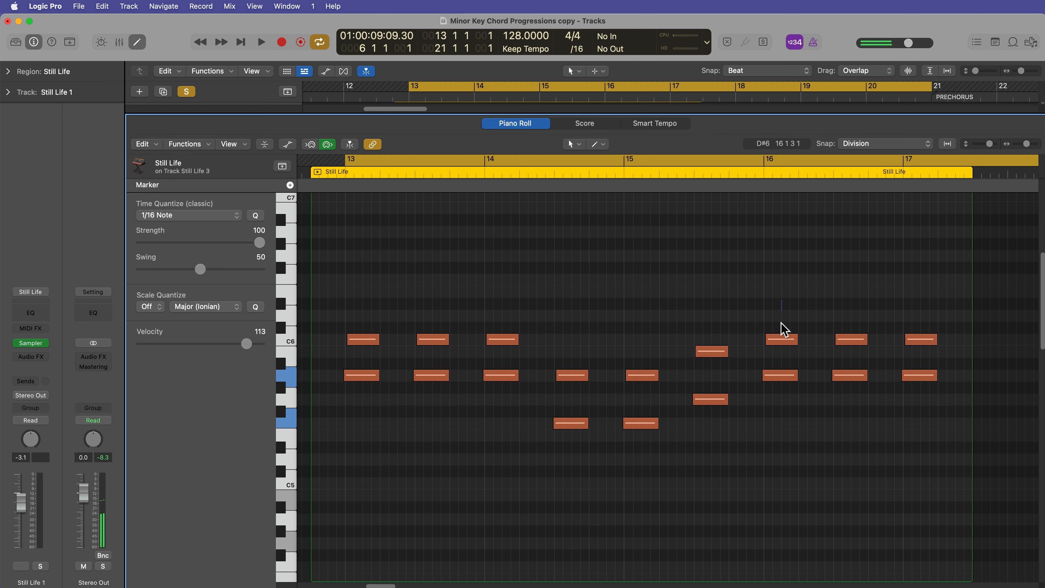
Step: Move the note pairs at bar 16 beats 1 and 3 and bar 17 beat 1 to G5 and B5
key("alt+Down")
key("alt+Down")
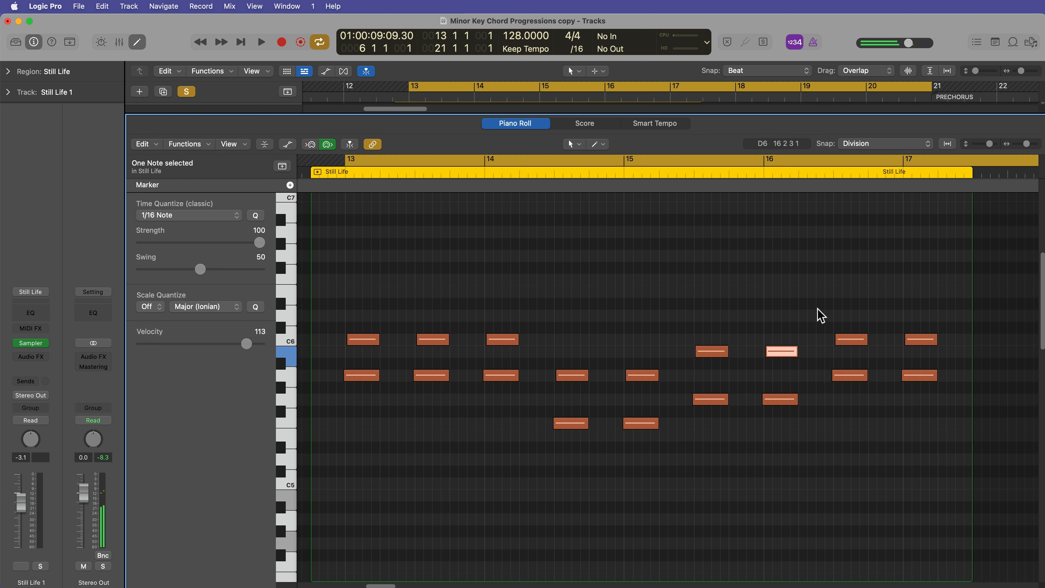
left_click_drag(817, 308, 918, 392)
key("alt+Down")
key("alt+Down")
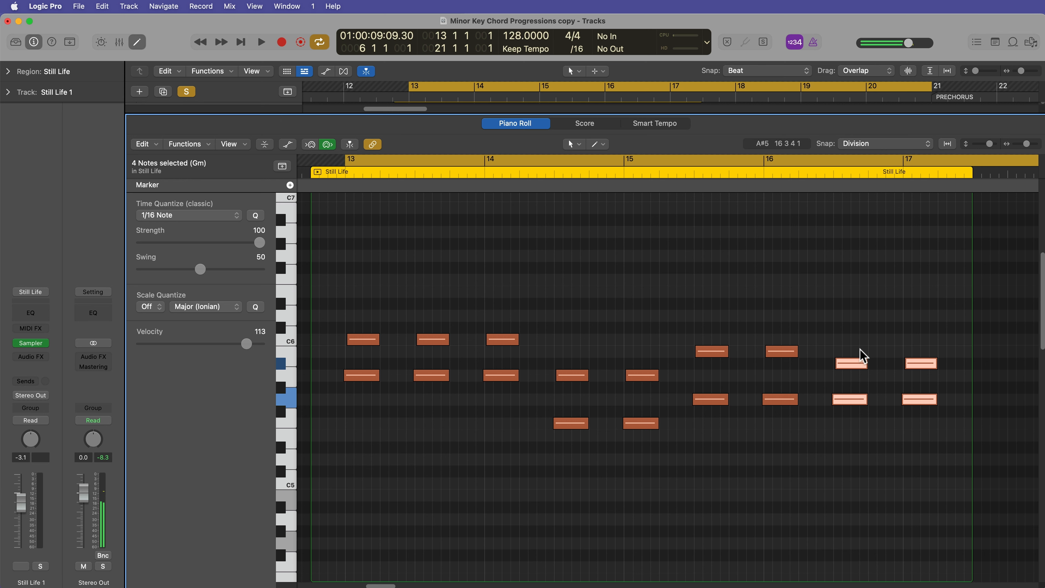
left_click_drag(854, 315, 912, 361)
key("alt+Up")
key("alt+Up")
key("alt+Down")
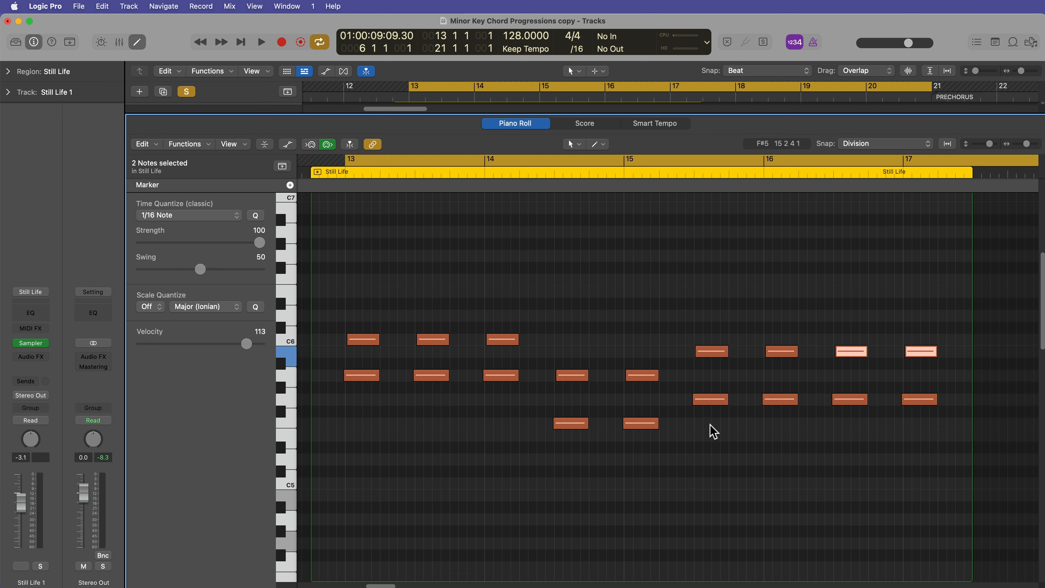
Step: Play back the edited riff and turn off solo on the Still Life 3 and Cellos from Hell Long tracks
key("space")
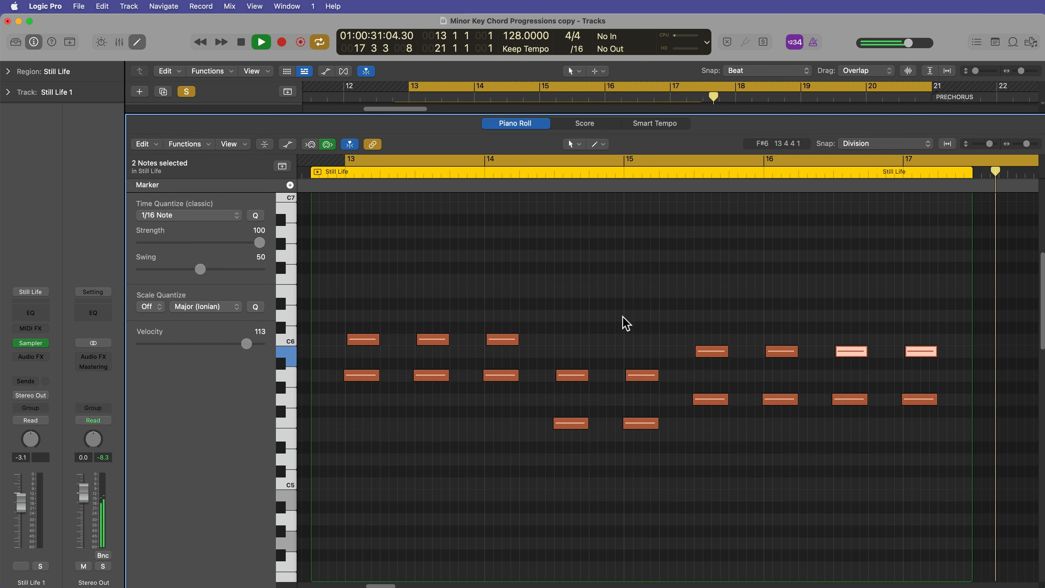
key("space")
left_click_drag(932, 303, 923, 414)
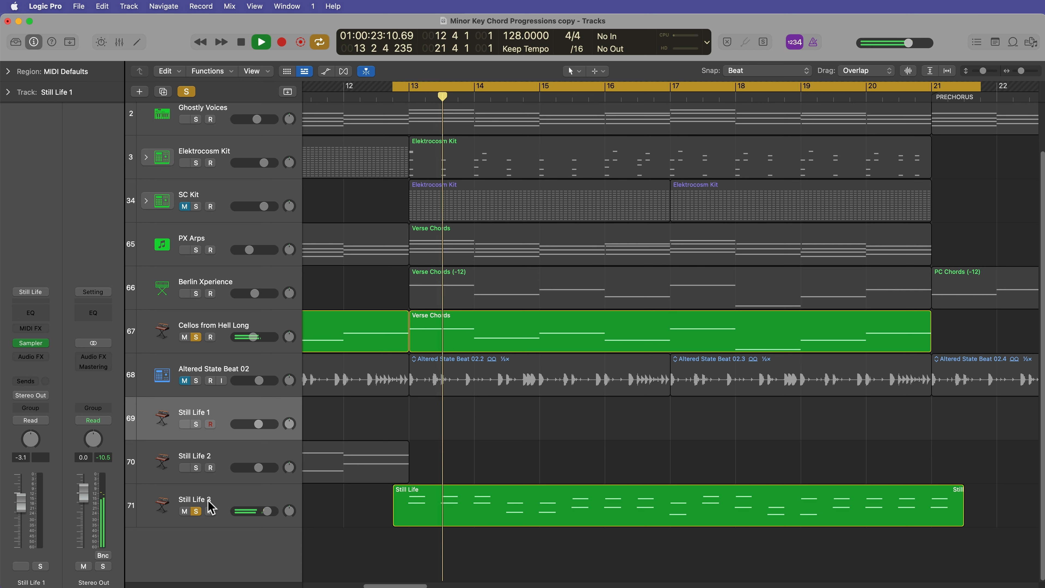
left_click(196, 510)
left_click(196, 336)
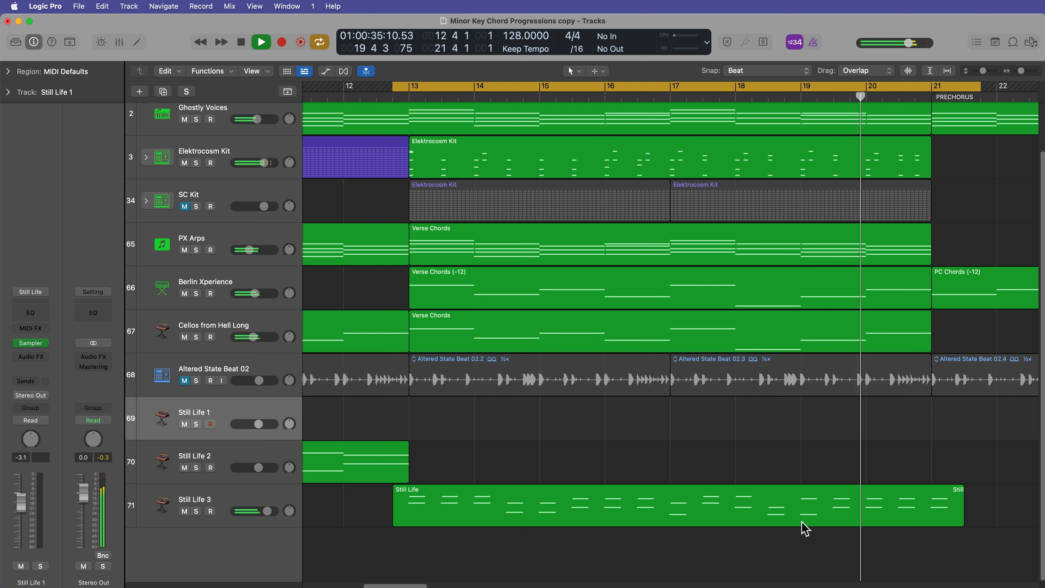
Step: Lower the bottom Still Life 3 note at bar 19 beat 3 to E5, and play it back with cycling off
double_click(828, 521)
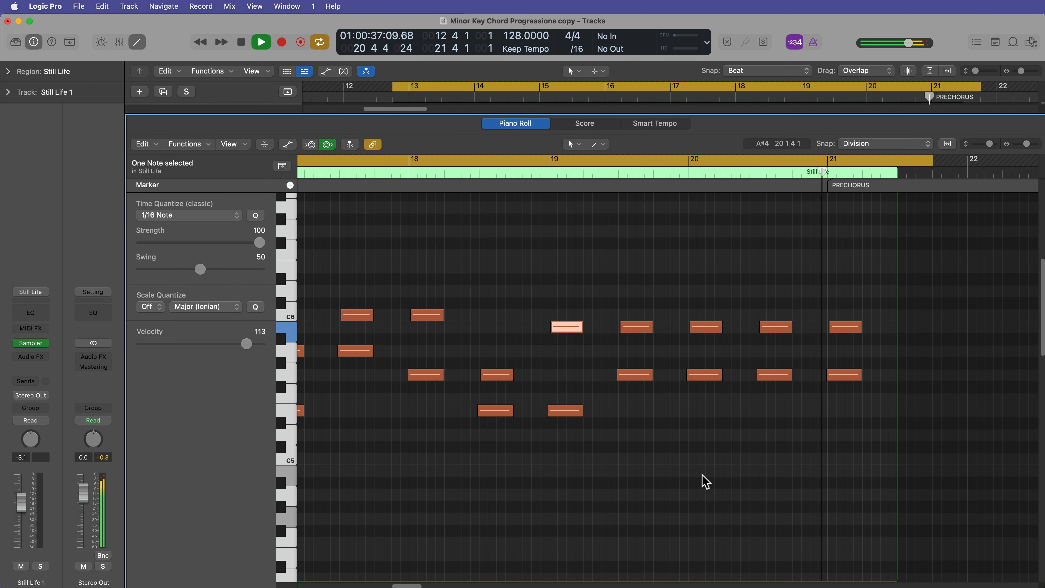
key("space")
left_click(565, 309)
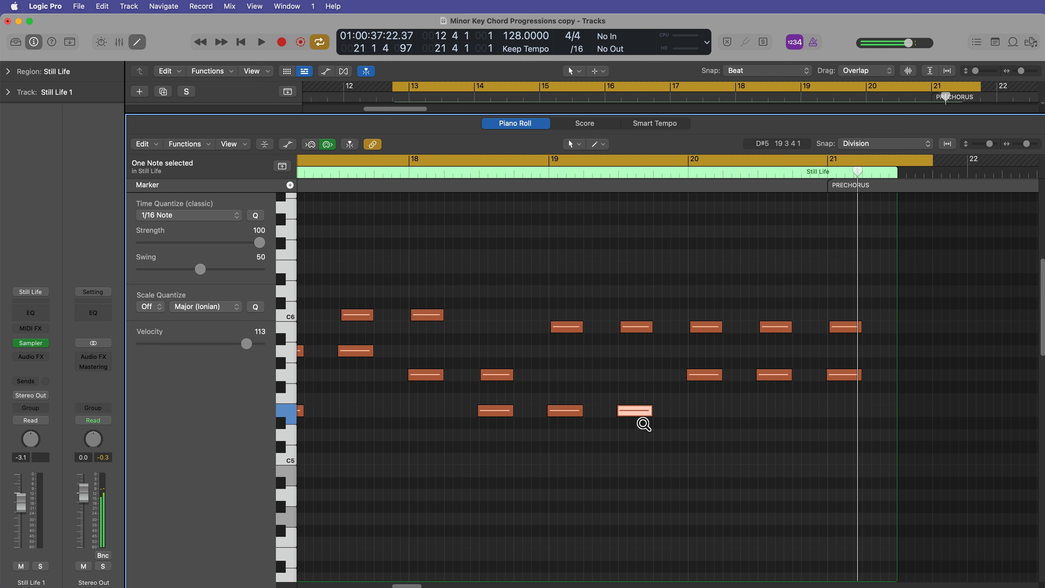
key("c")
key("comma")
key("space")
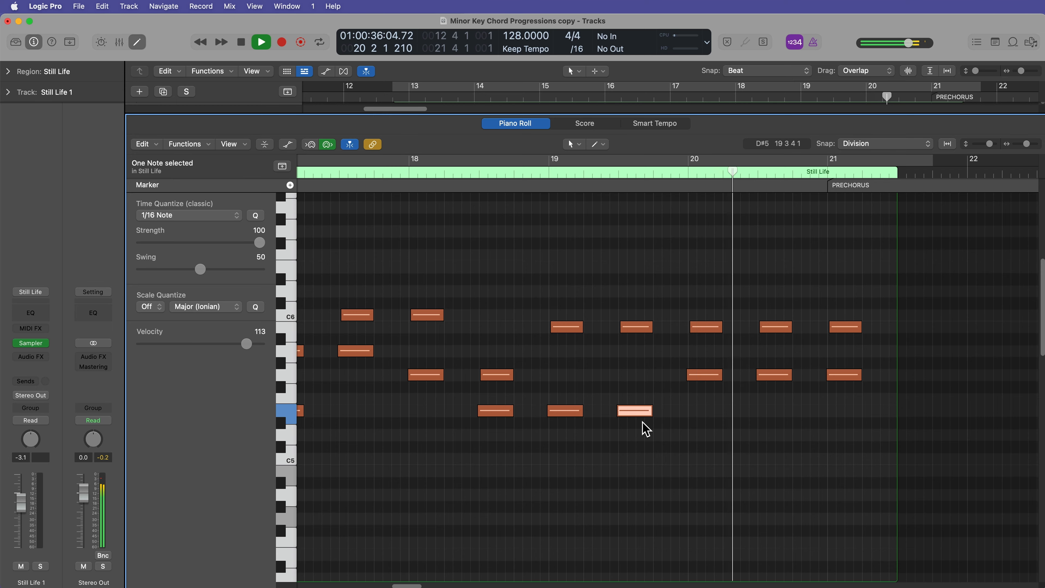
key("space")
Step: Examine the bar 19 notes in the Verse Chords regions of Cellos from Hell Long, PX Arps and Berlin Xperience
key("e")
left_click(844, 341)
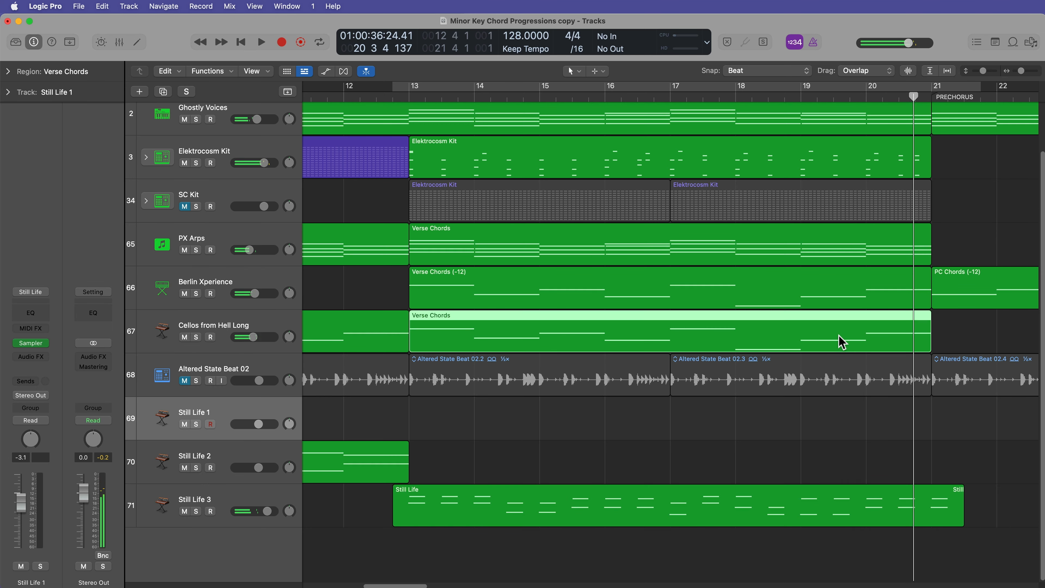
key("e")
left_click(577, 328)
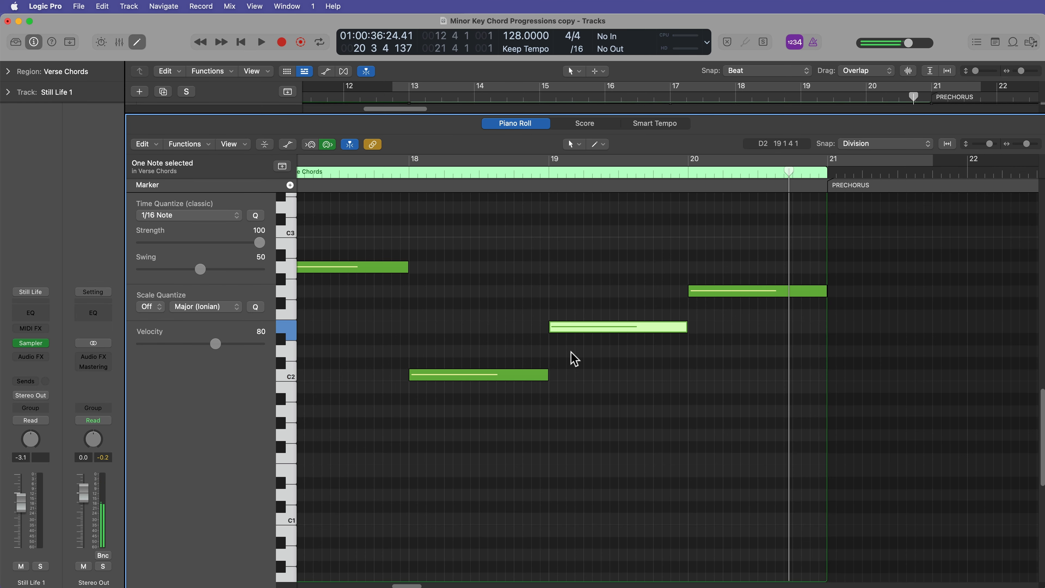
key("e")
left_click(835, 256)
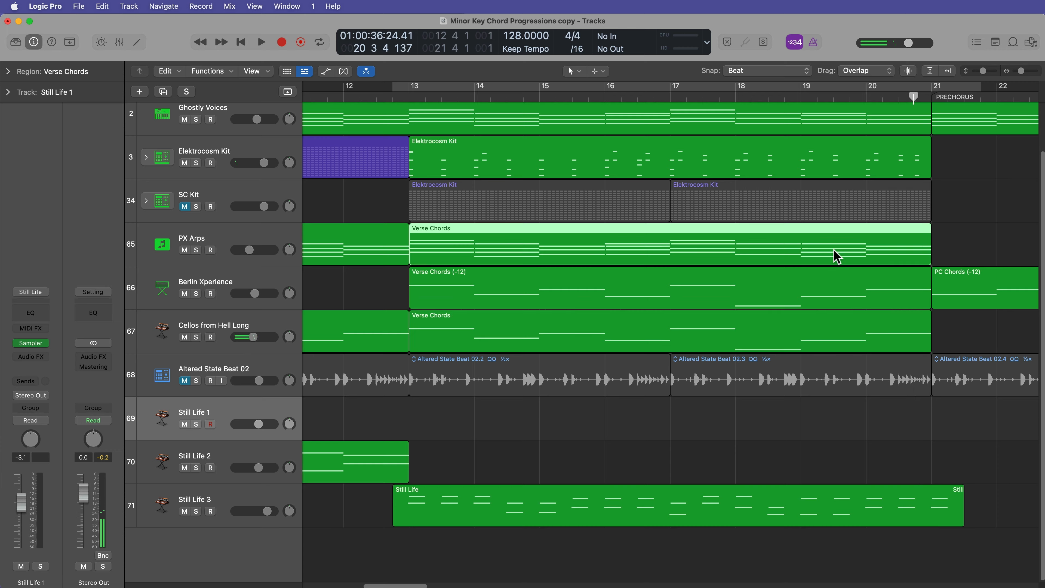
key("e")
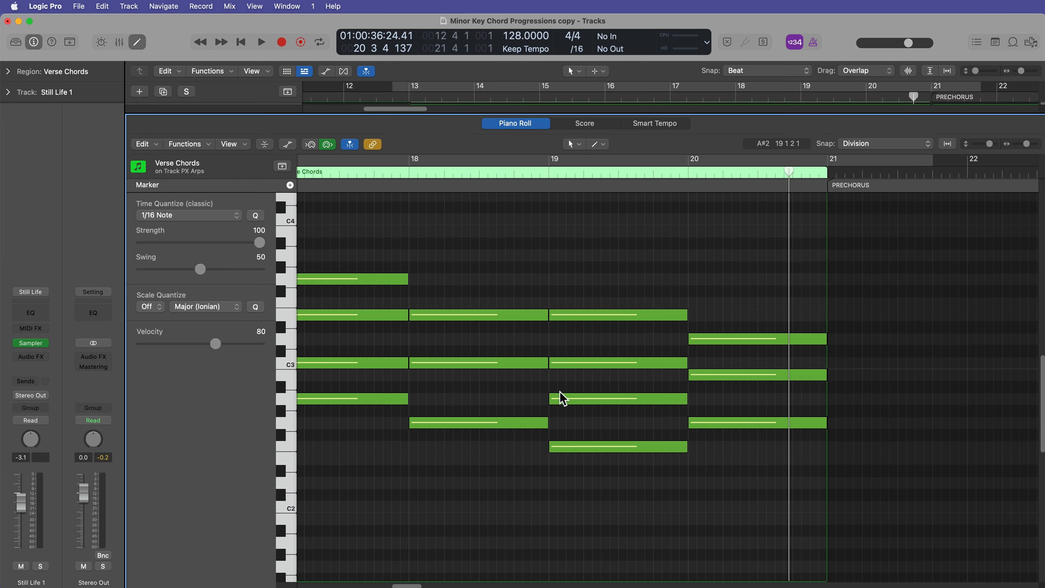
key("e")
left_click(819, 339)
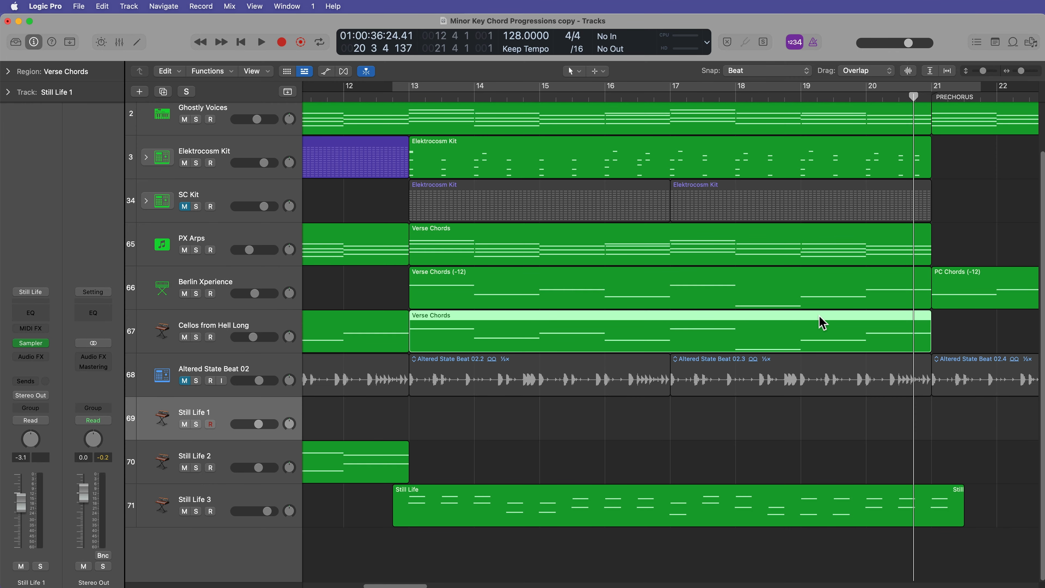
left_click(820, 295)
key("e")
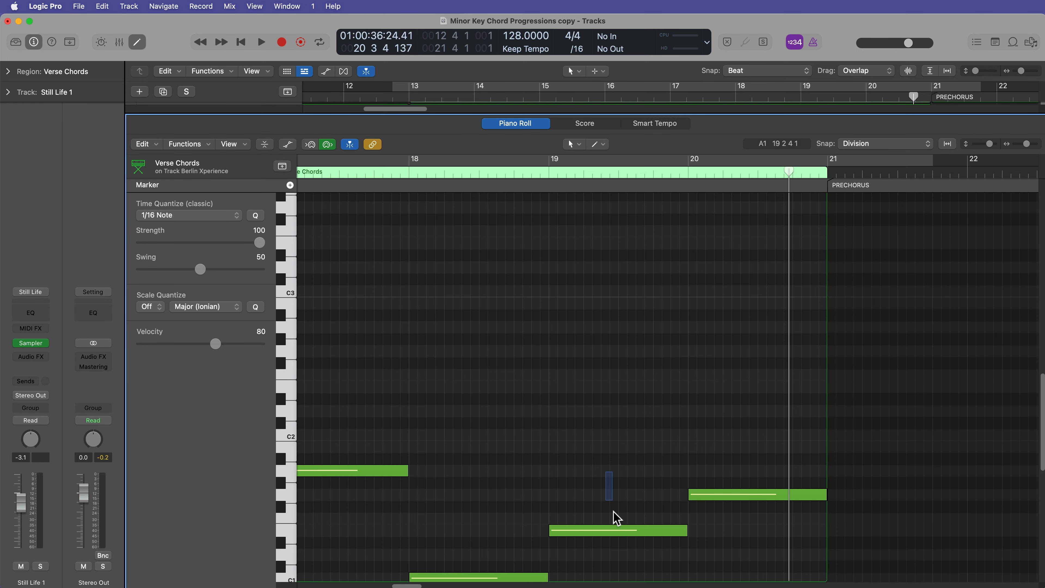
key("e")
Step: Change both note pairs in bar 19 of the Still Life 3 region to F5 and A5
left_click(838, 517)
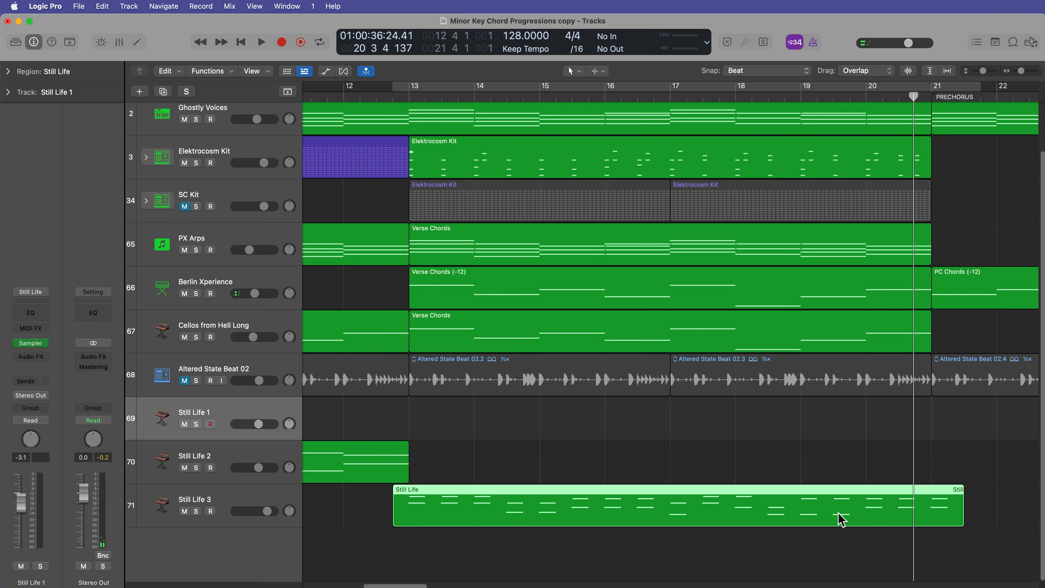
key("e")
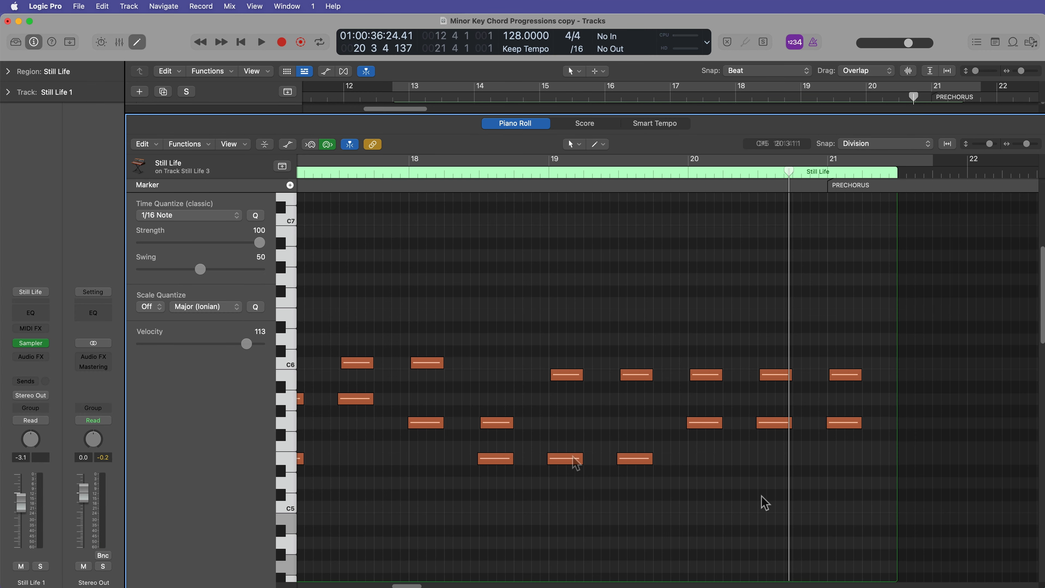
left_click(575, 463)
key("Right")
key("alt+Up")
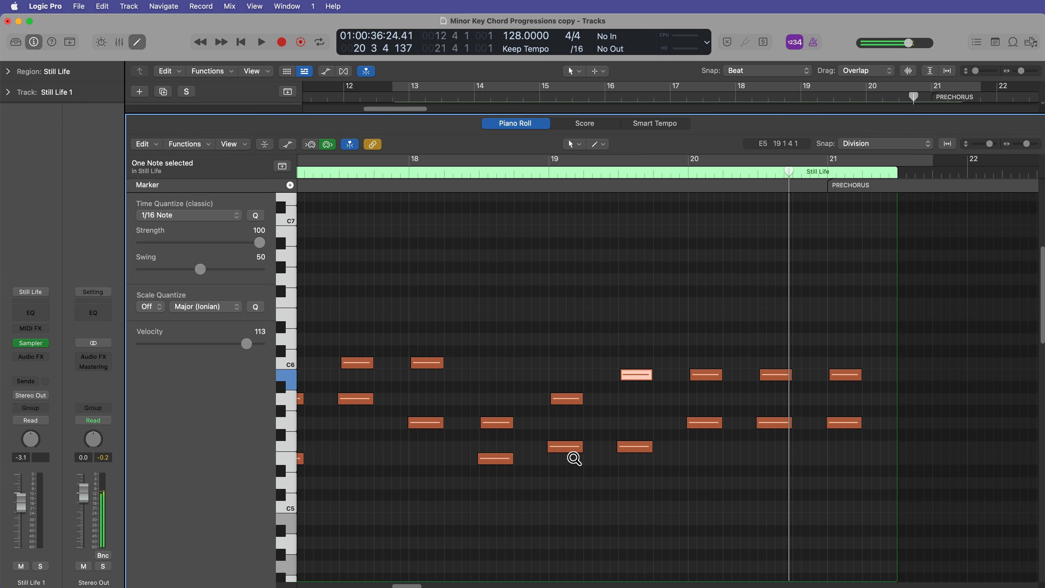
left_click(545, 477)
key("e")
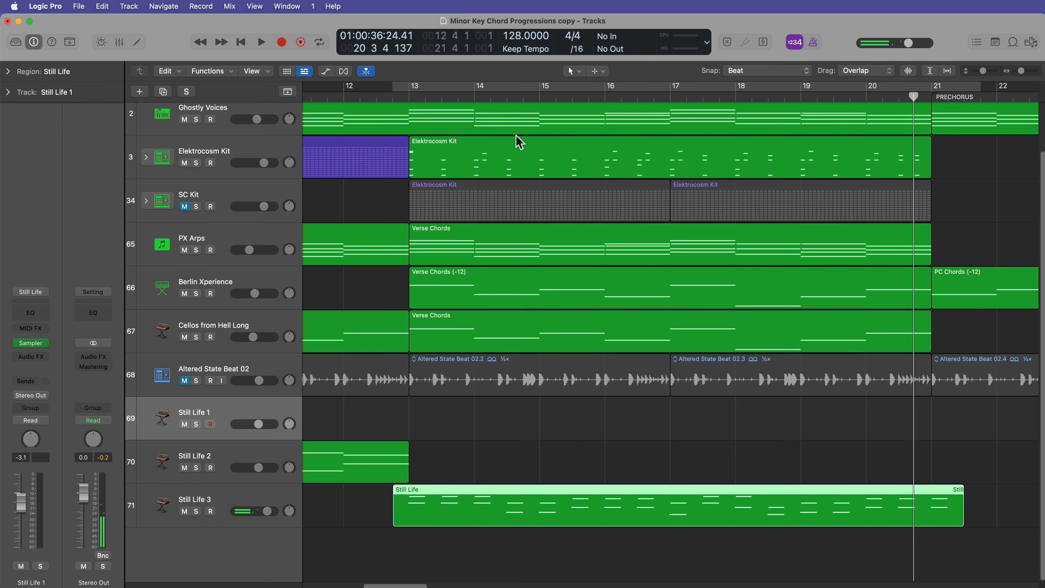
Step: Play the verse through the start of the prechorus to hear the edited riff with the other tracks
key("shift+Return")
left_click(550, 459)
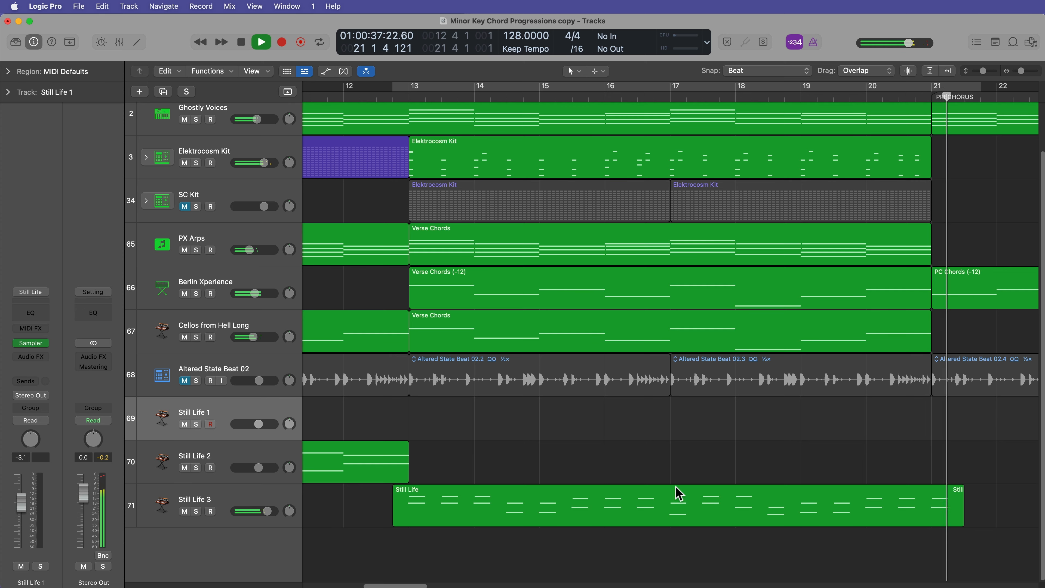
key("space")
Step: Lower the first note pair at bar 13 of the Still Life 3 region to E5 and A5, and play the section
key("p")
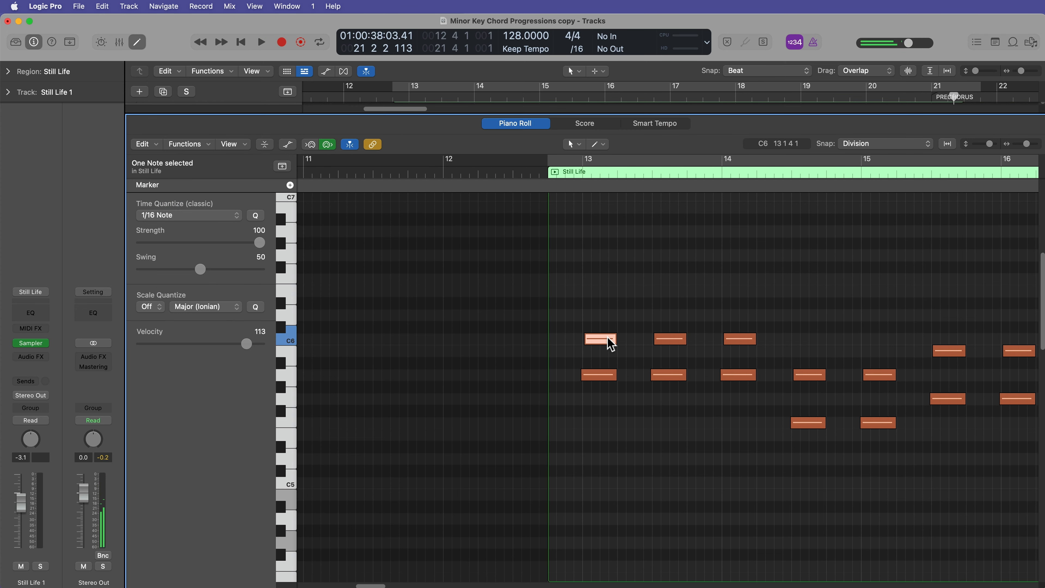
left_click(595, 375, "shift")
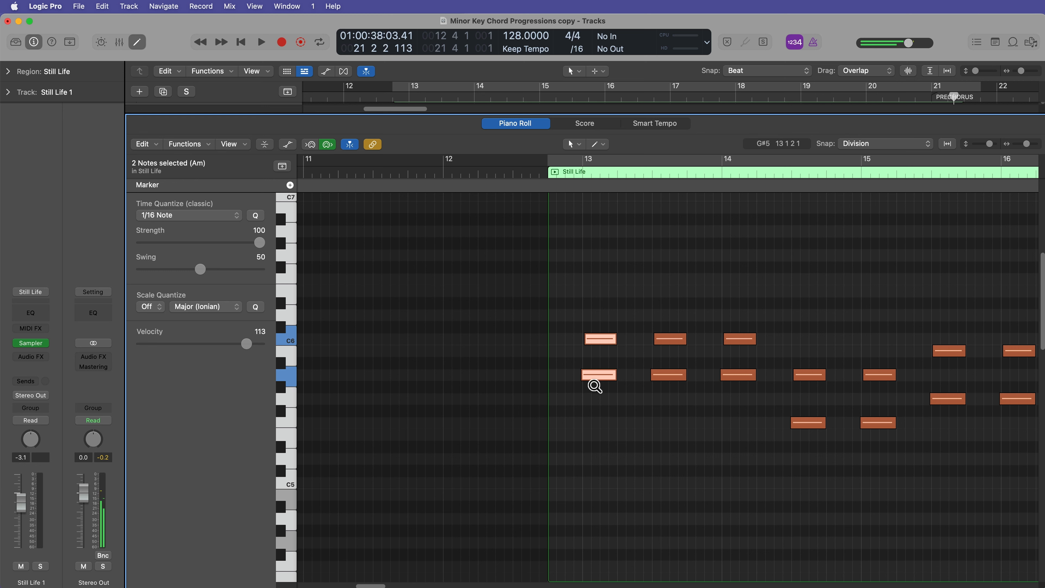
key("alt+Down")
key("alt+Down")
key("alt+Down")
key("alt+Down")
key("alt+Down")
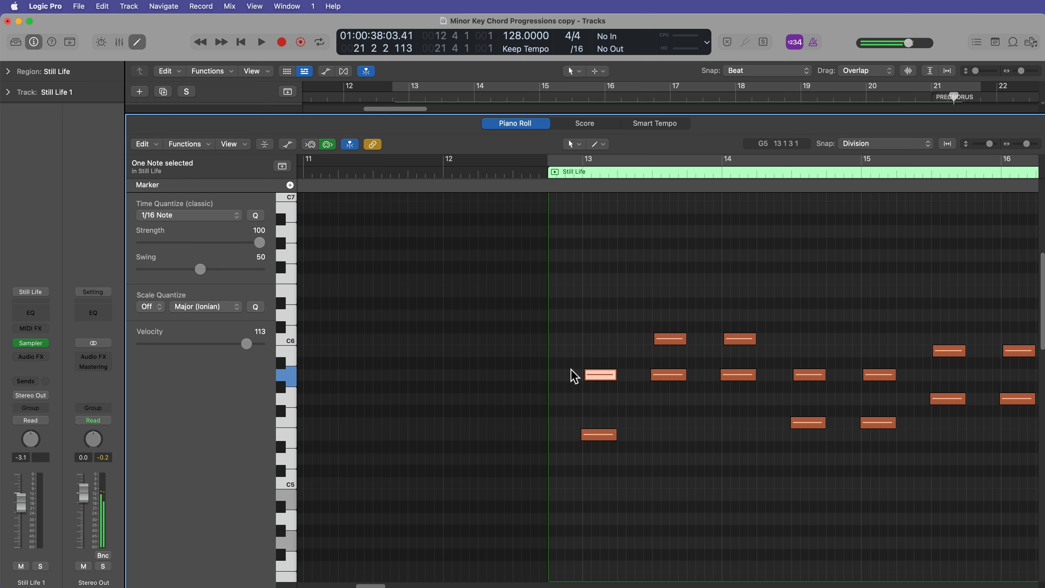
key("space")
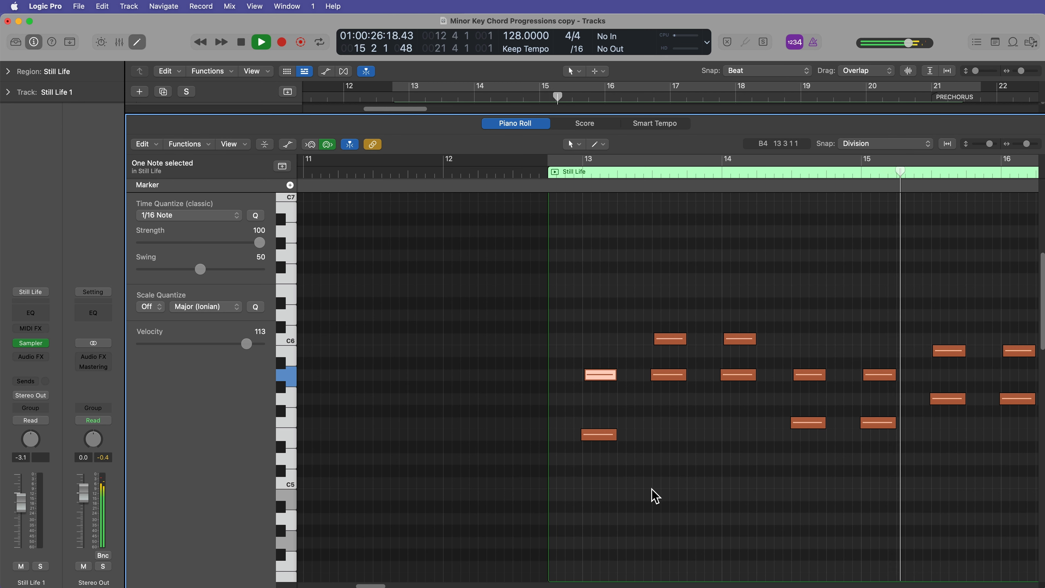
key("e")
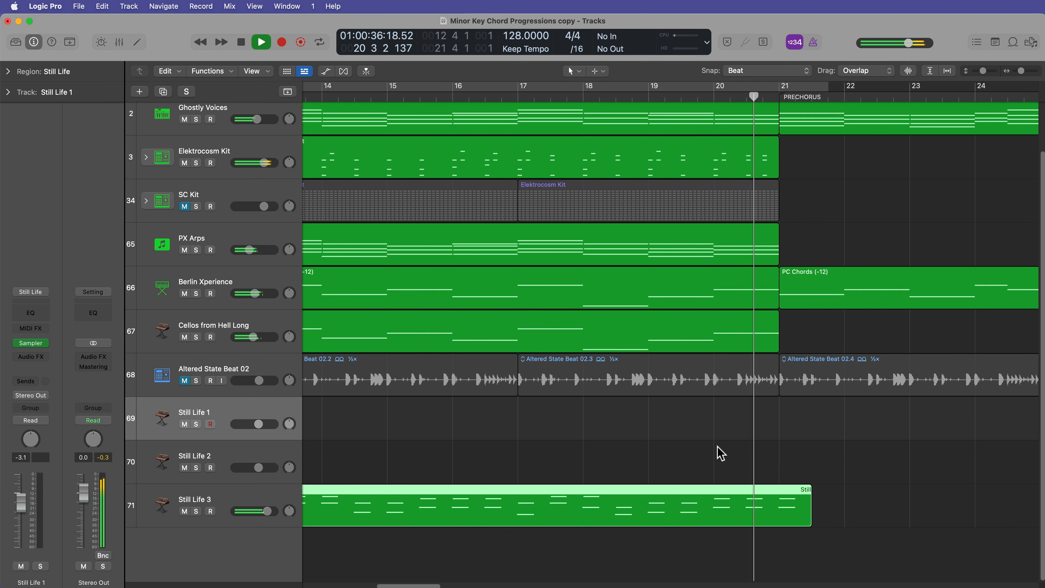
Step: Raise the bar 19 note in the Berlin Xperience Verse Chords region one semitone to F1
double_click(683, 262)
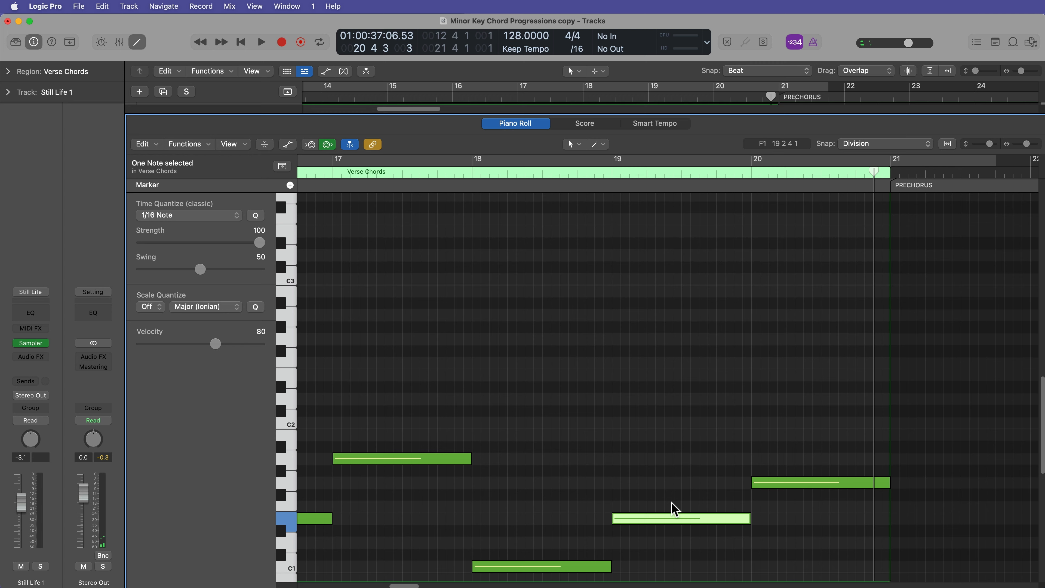
left_click_drag(671, 490, 664, 515)
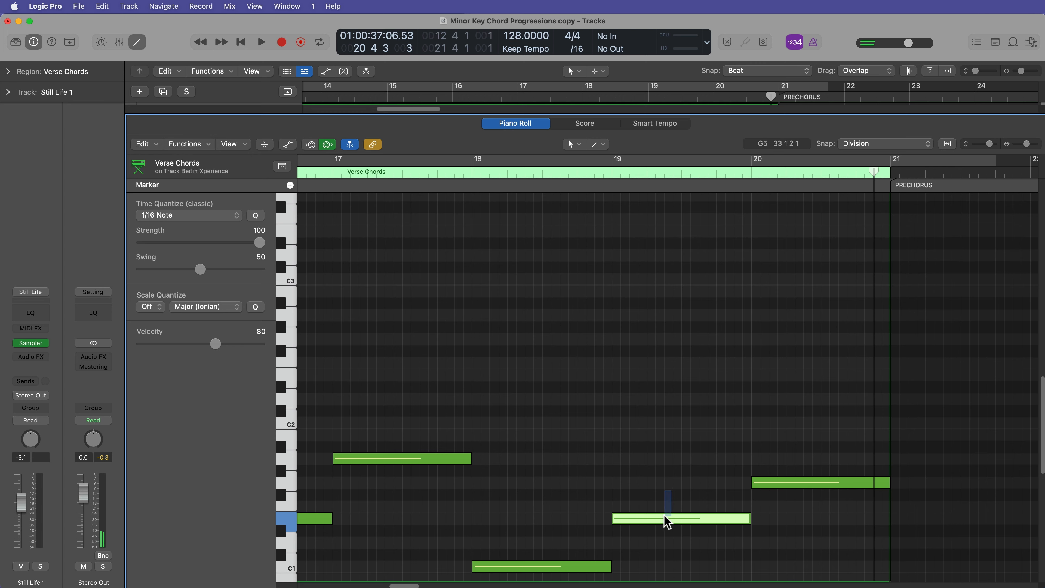
key("alt+Up")
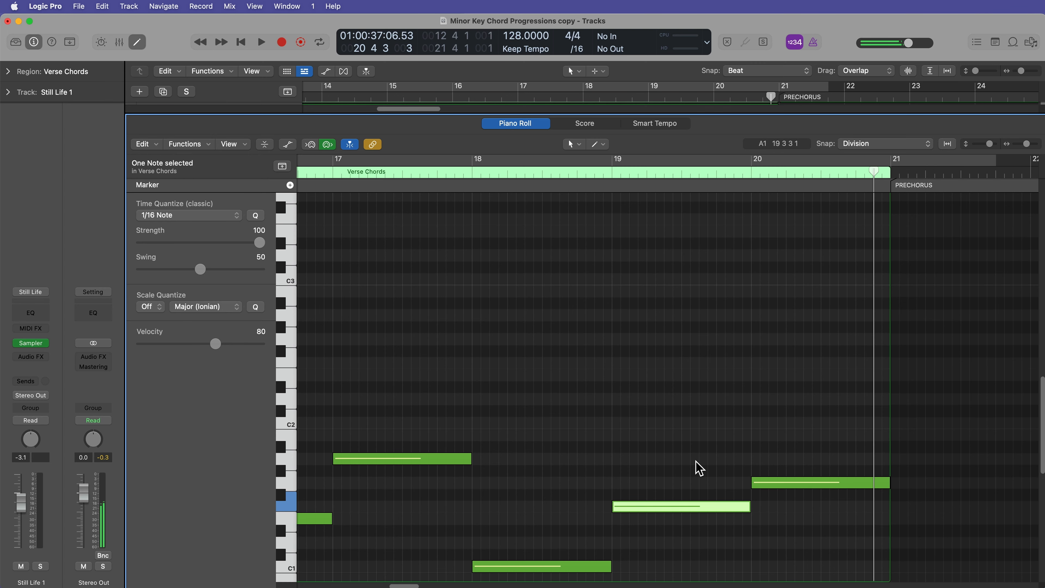
key("e")
Step: Raise the bar 19 note in the Cellos from Hell Long Verse Chords region one semitone to F2
key("e")
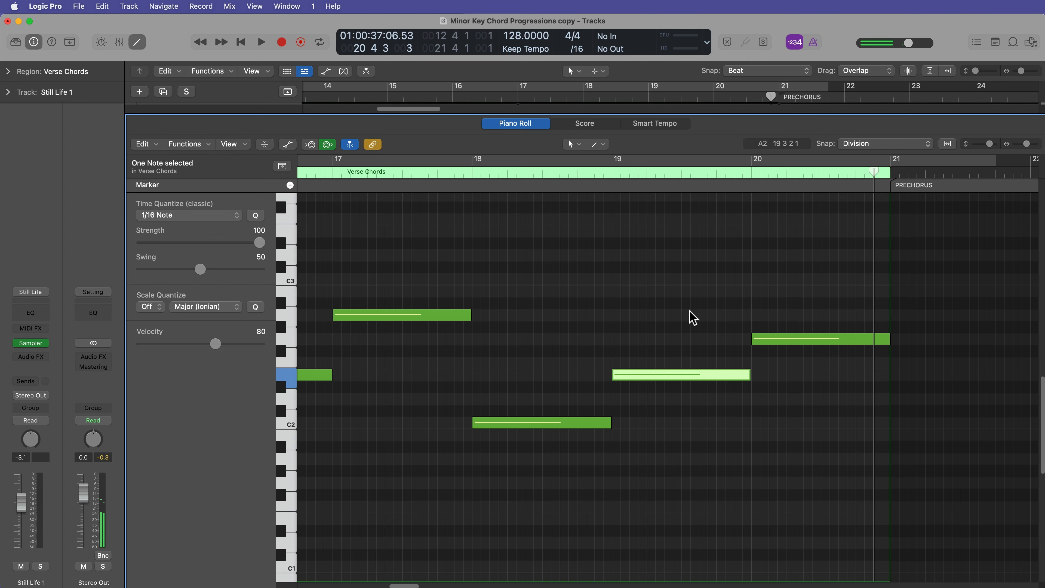
left_click(690, 313)
left_click(677, 373)
key("alt+Up")
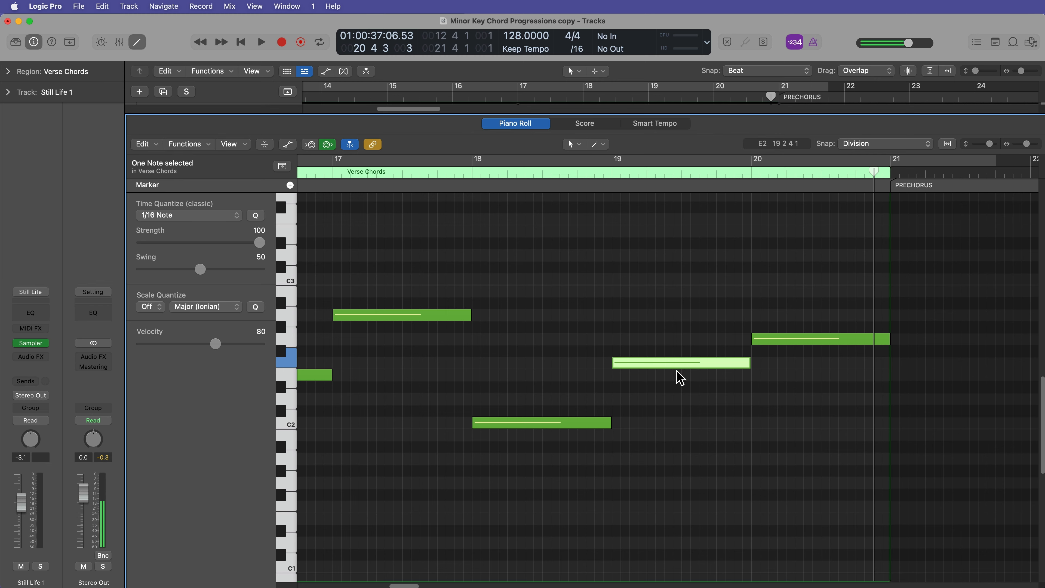
left_click(683, 460)
key("e")
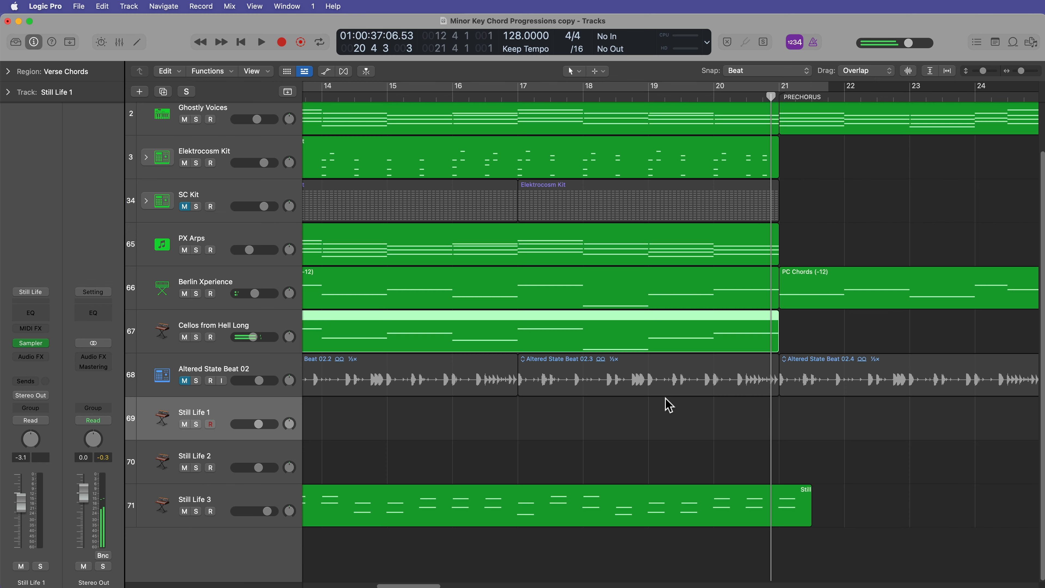
Step: Play the end of the verse from around bar 19 to hear the raised bass notes against the riff
left_click(647, 99)
key("space")
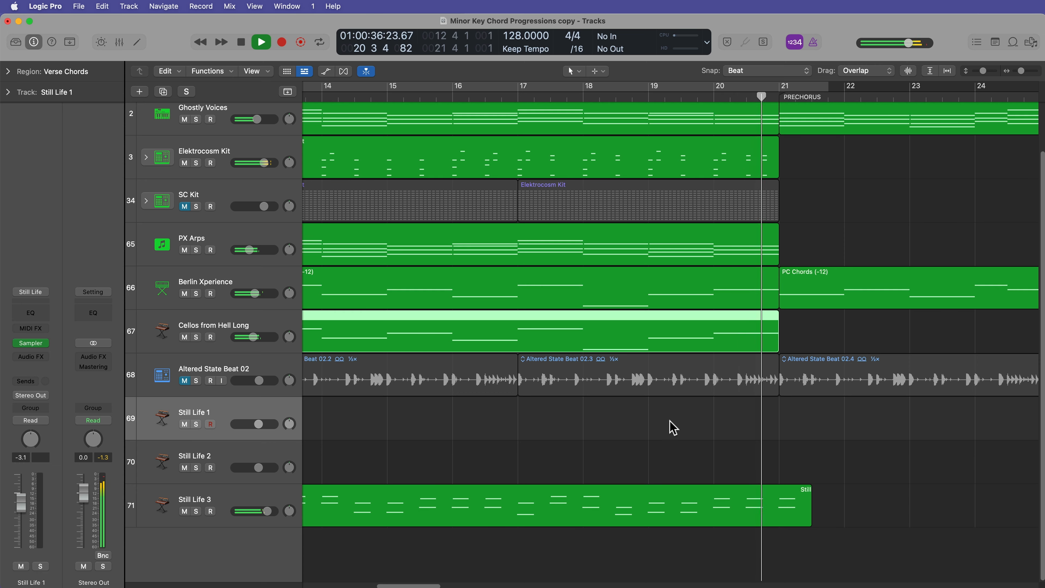
key("space")
Step: Open the first Verse Chords region of the Cellos from Hell Long track around bars 11 and 12 to inspect its notes
scroll(650, 443, "left", 10)
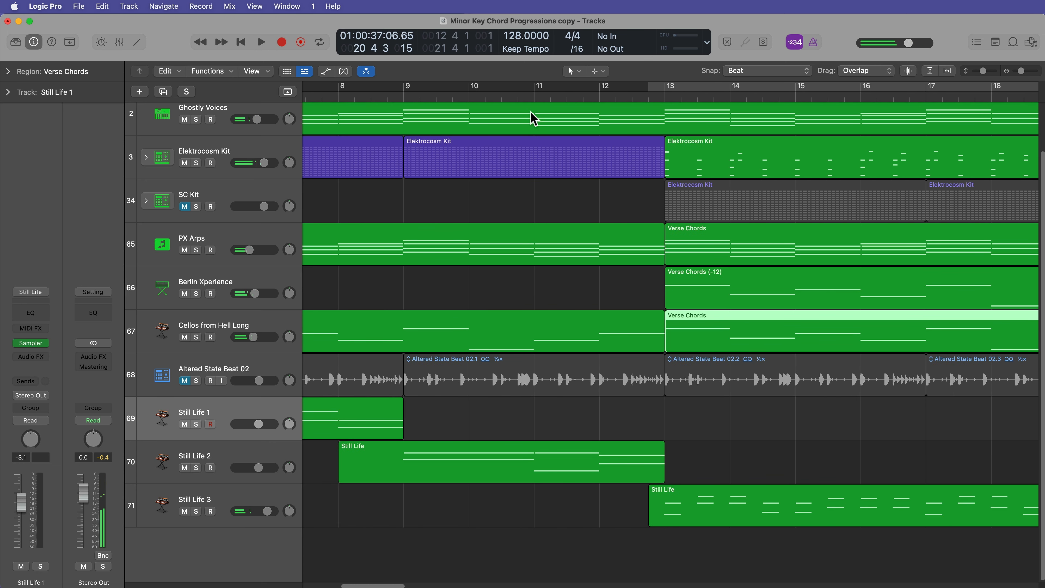
left_click(533, 96)
double_click(571, 341)
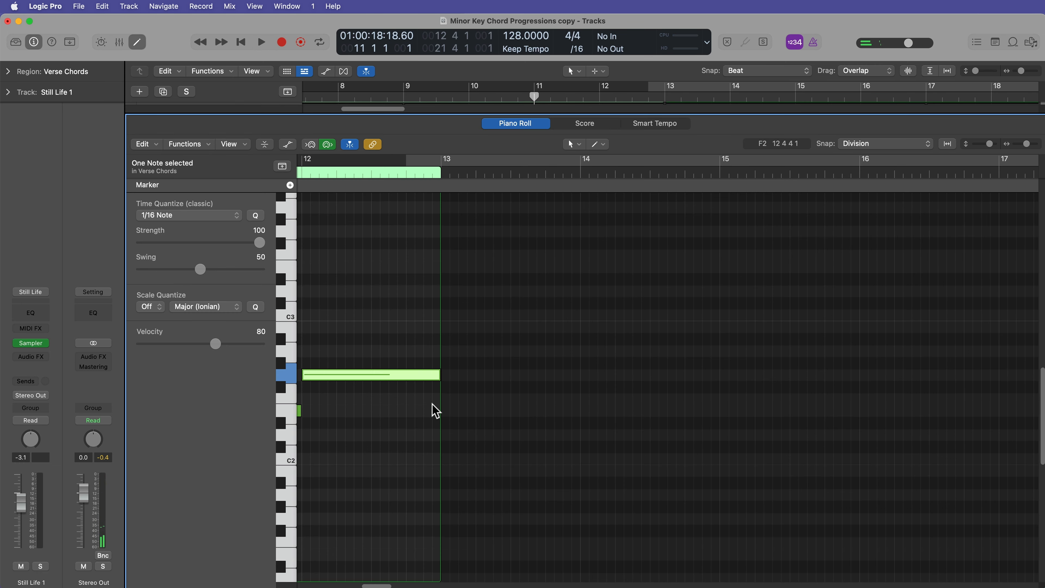
key("e")
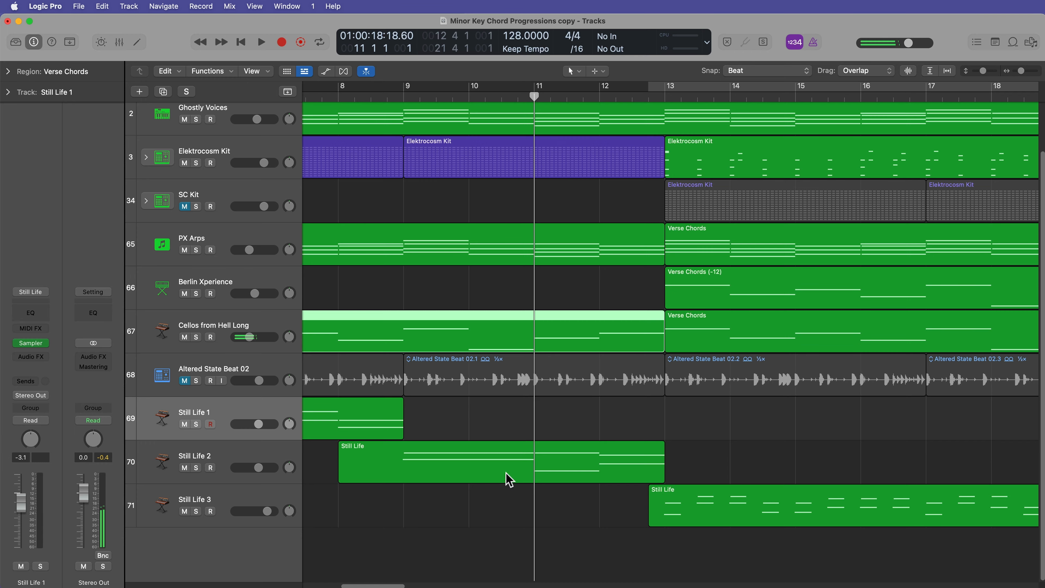
Step: Raise the lower bar 11 note in the Still Life 2 region one semitone to F4
double_click(570, 473)
left_click(440, 459)
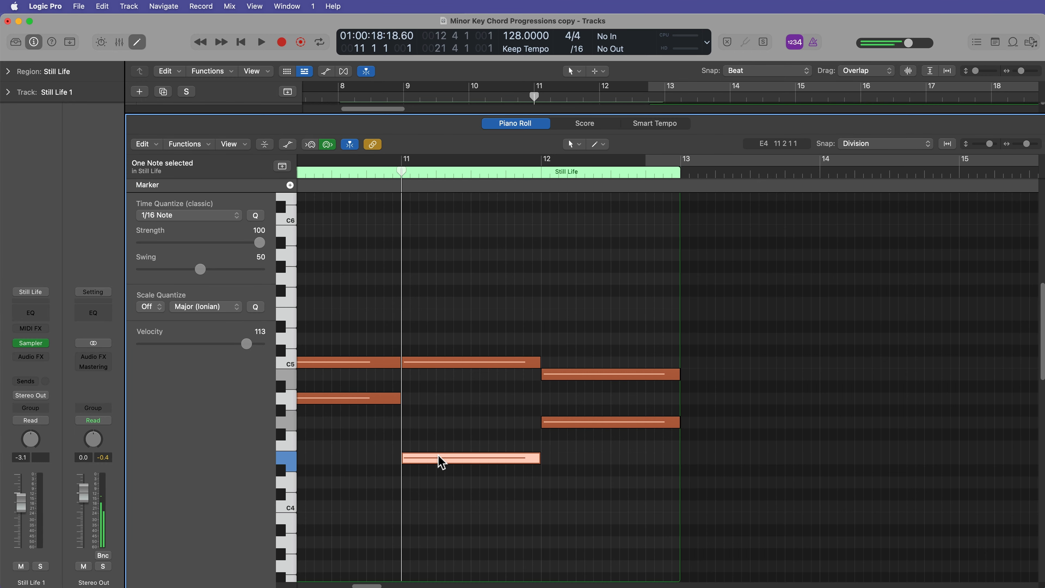
key("alt+Up")
left_click_drag(488, 318, 476, 365)
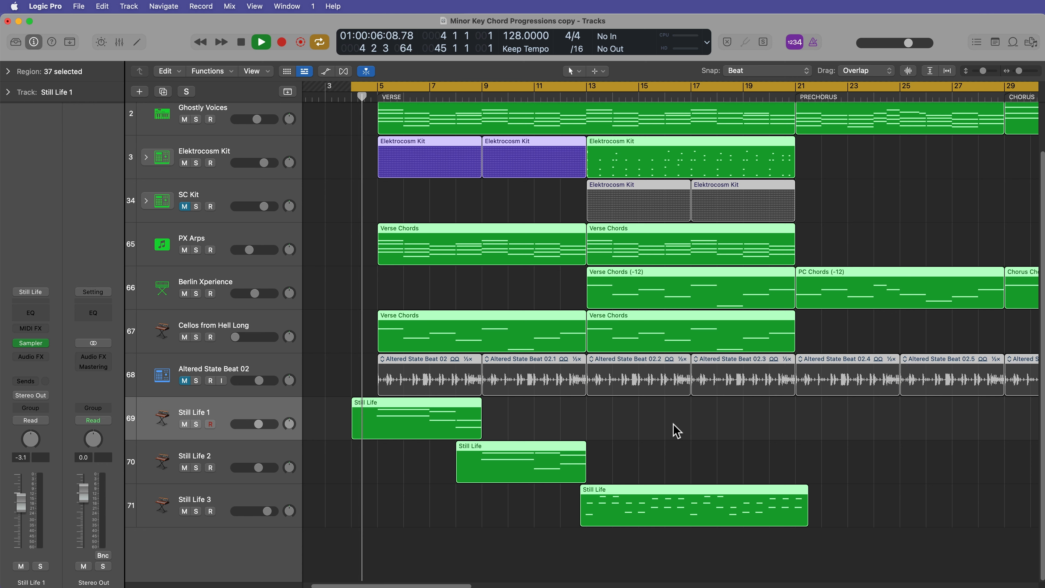
Step: Lower the volume of the three Still Life tracks together during playback, bringing Still Life 1 to -4.6 dB
left_click(673, 426)
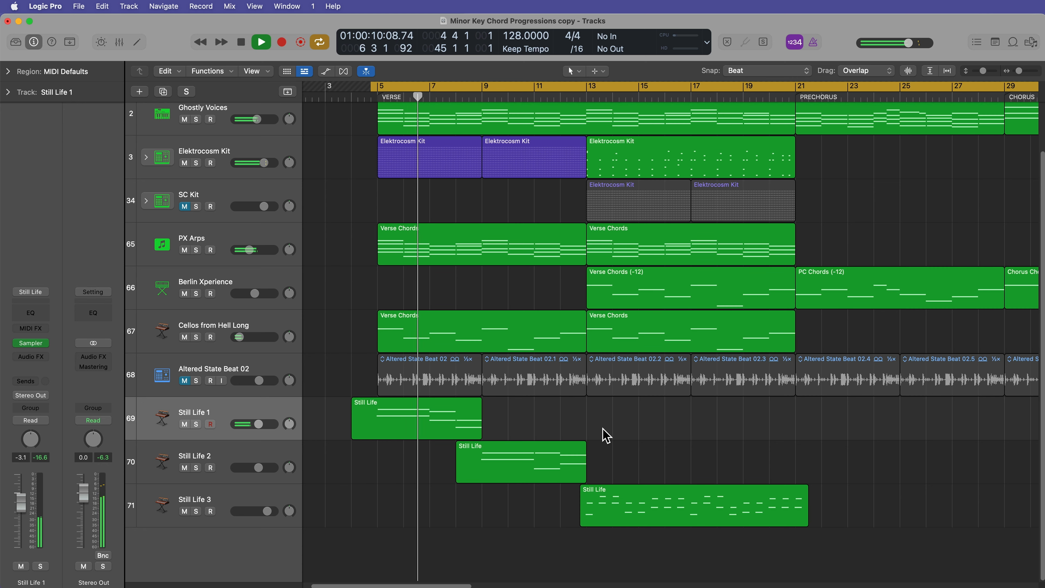
left_click(257, 496, "shift")
left_click_drag(267, 511, 264, 511)
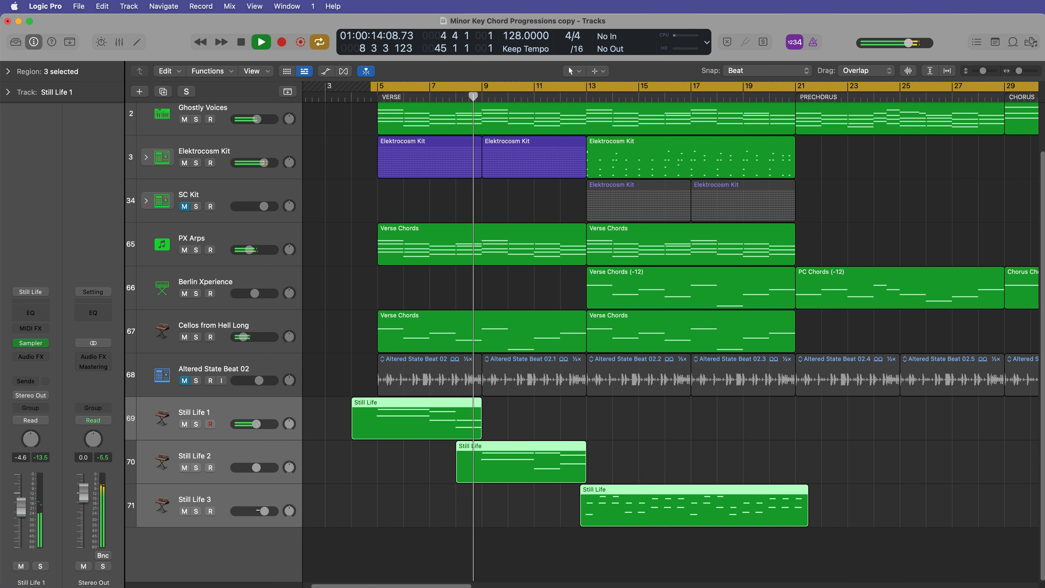
left_click(334, 515)
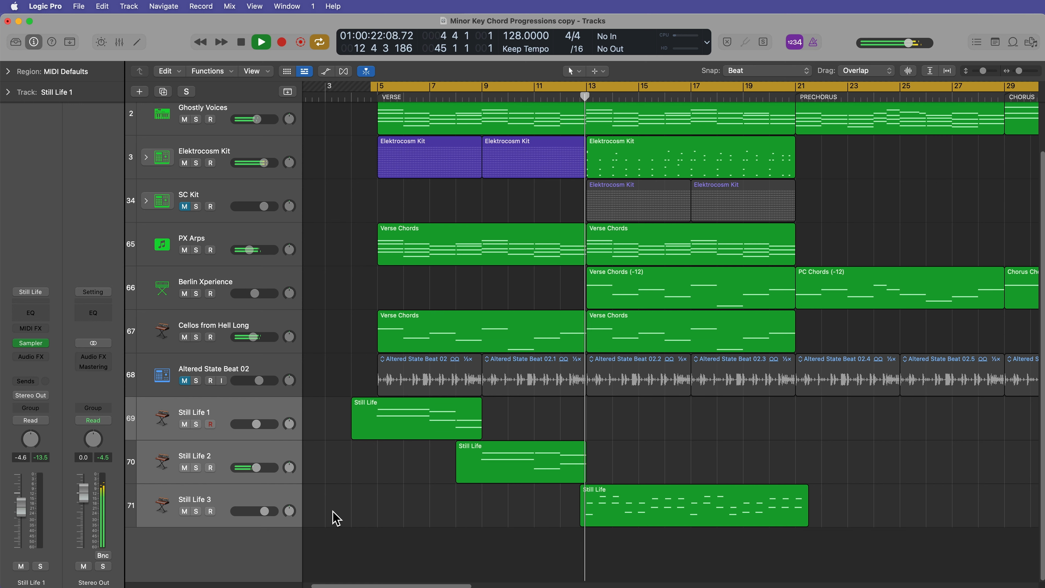
Step: Set the Still Life 3 track's volume to 0.0 dB while playing the verse through to the prechorus
left_click(252, 493)
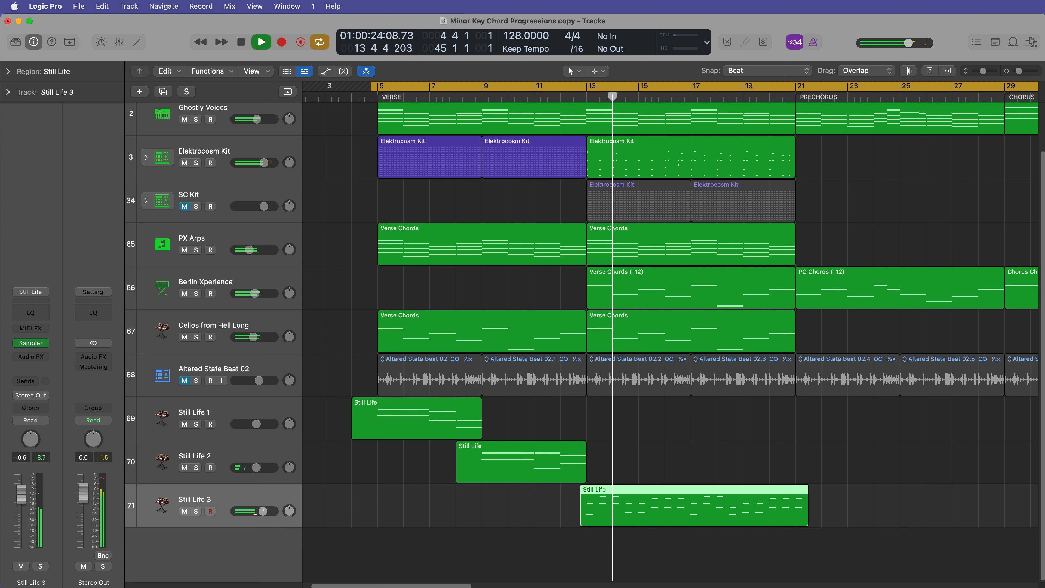
left_click(862, 454)
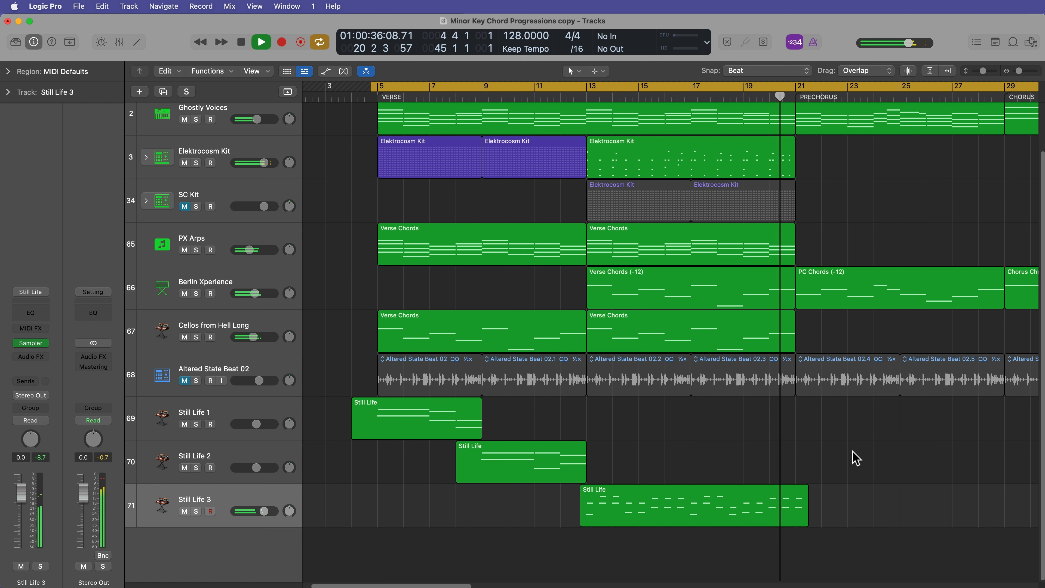
key("space")
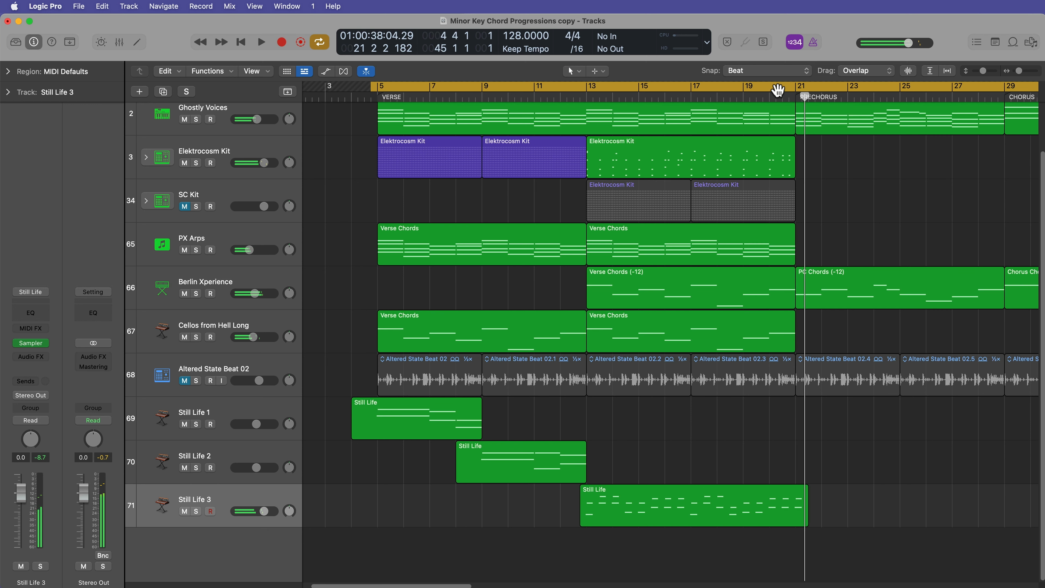
Step: Turn off cycle mode and return the playhead to the start of the verse at bar 5
left_click(777, 87)
left_click(795, 99)
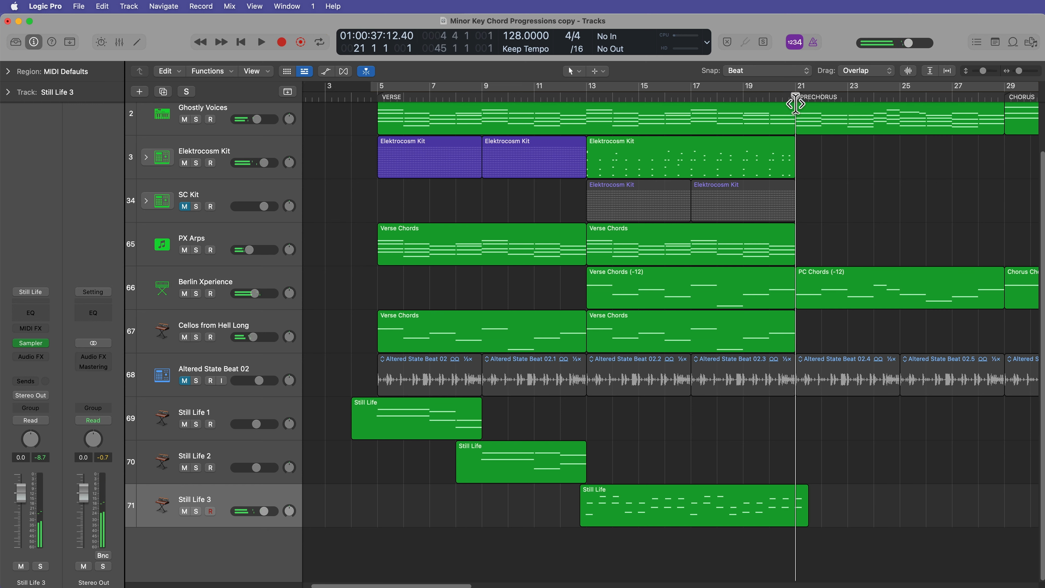
left_click(371, 96)
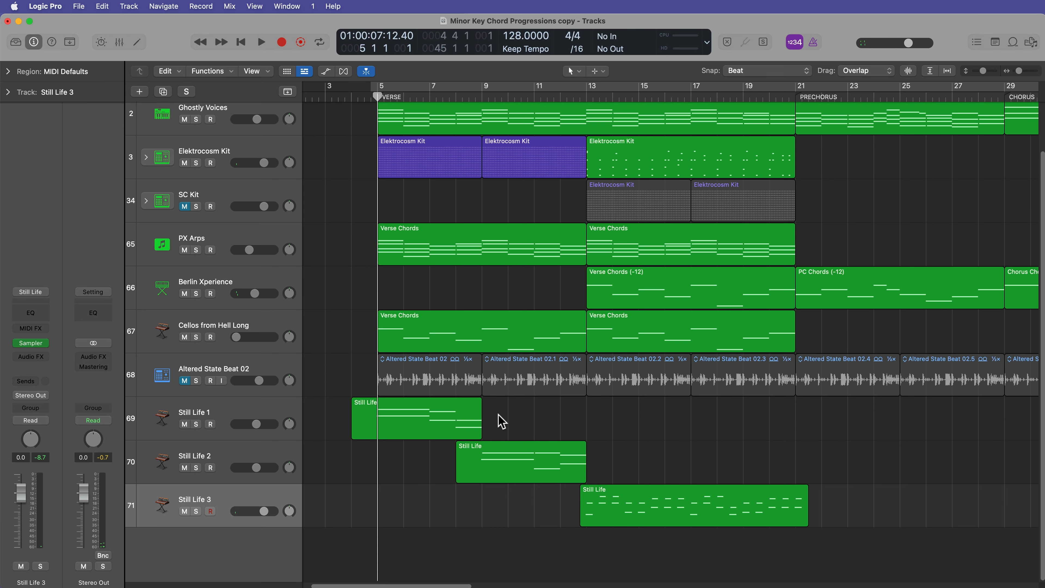
scroll(576, 417, "right", 3)
scroll(576, 418, "left", 3)
scroll(576, 418, "right", 1)
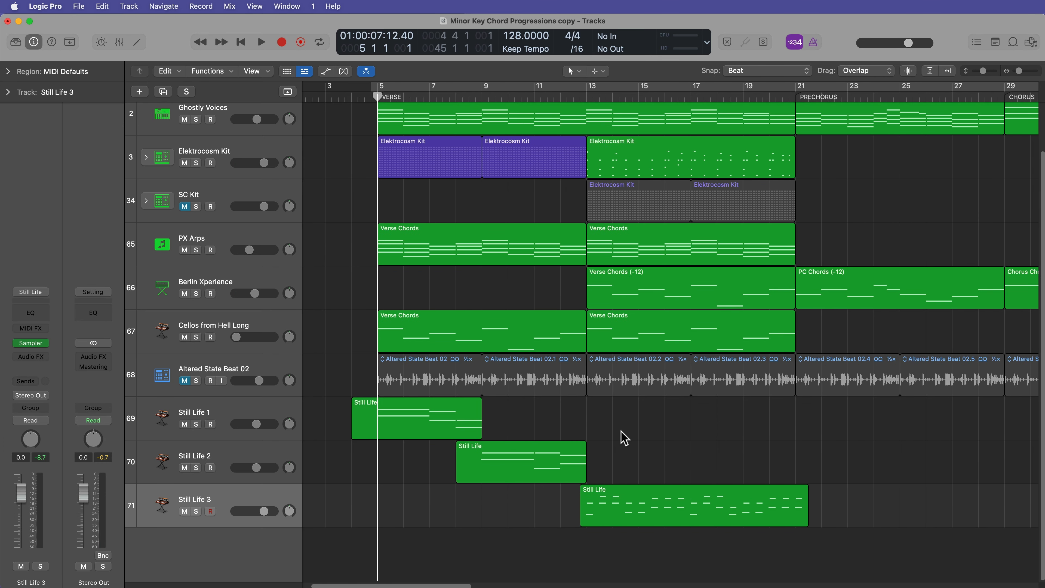